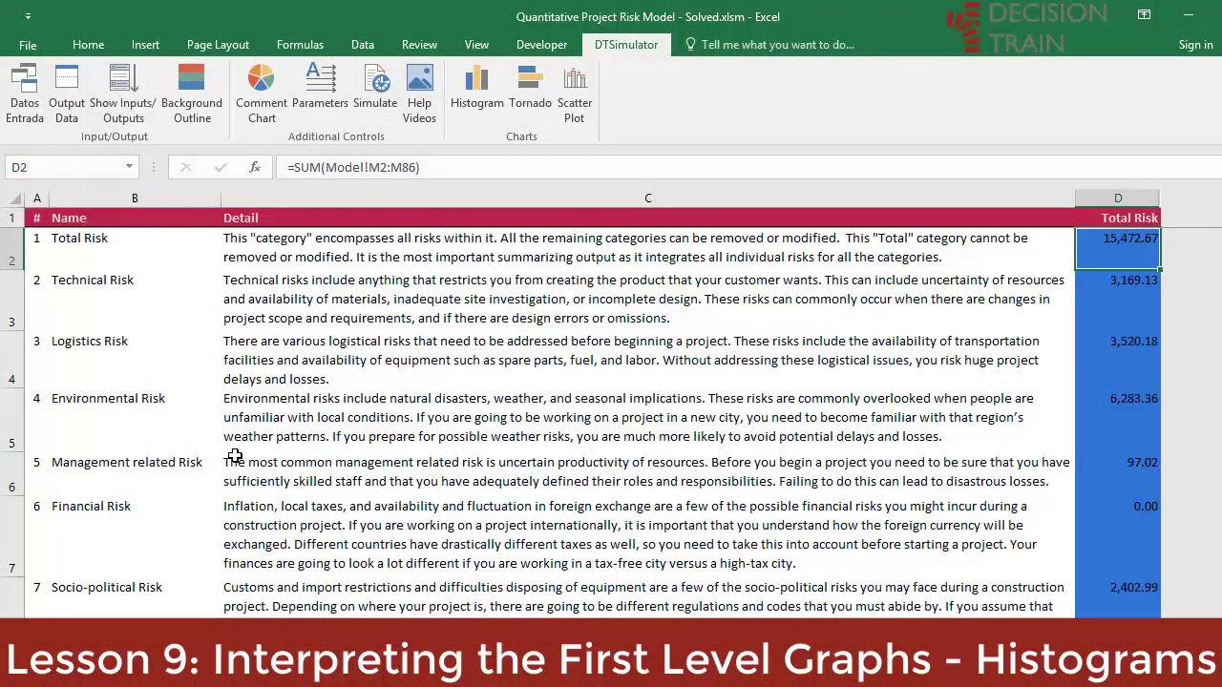
# - Generate the simulated histogram for Total Risk in D2, showing mean 14,787.47 over 10,000 iterations
pyautogui.click(485, 101)
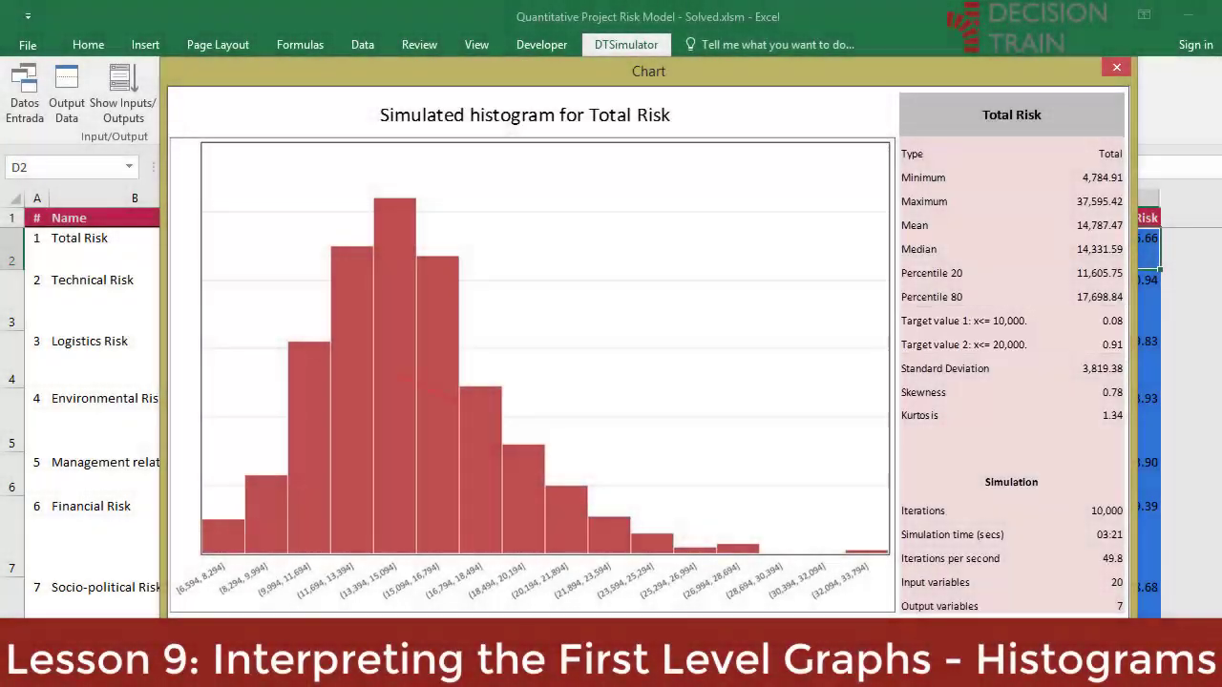
# - Close the histogram, then set Percentile value 2 to 0.99 and save without rerunning the simulation
pyautogui.click(1117, 69)
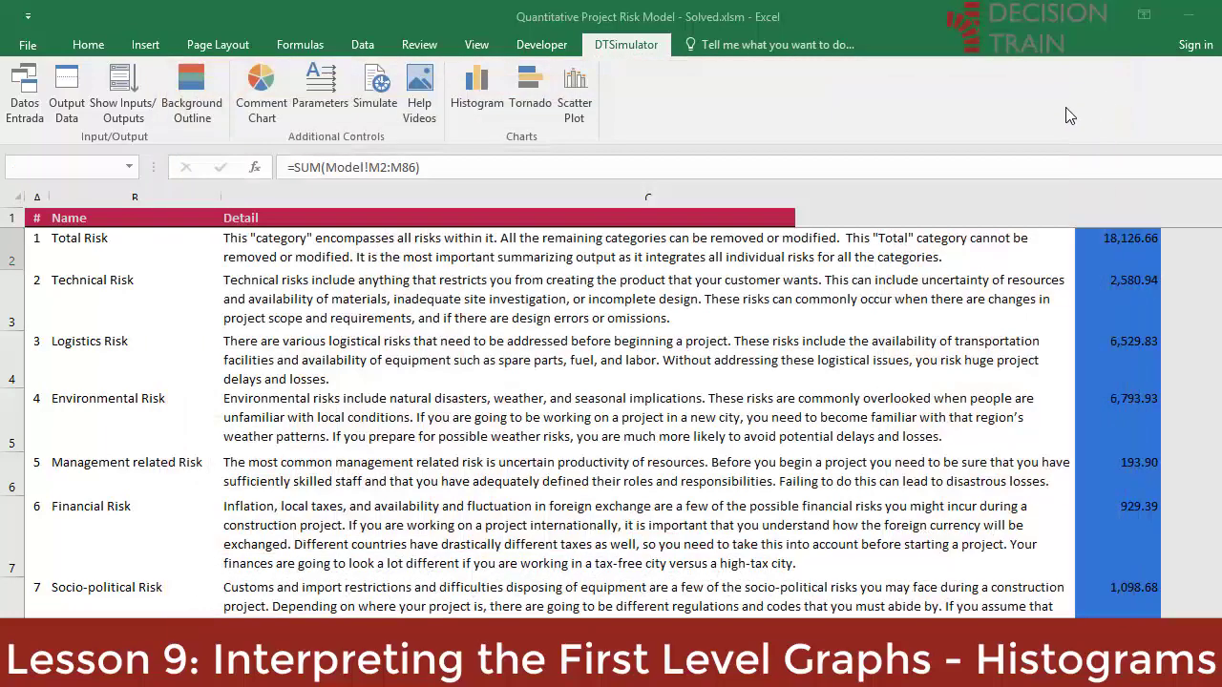
pyautogui.click(320, 95)
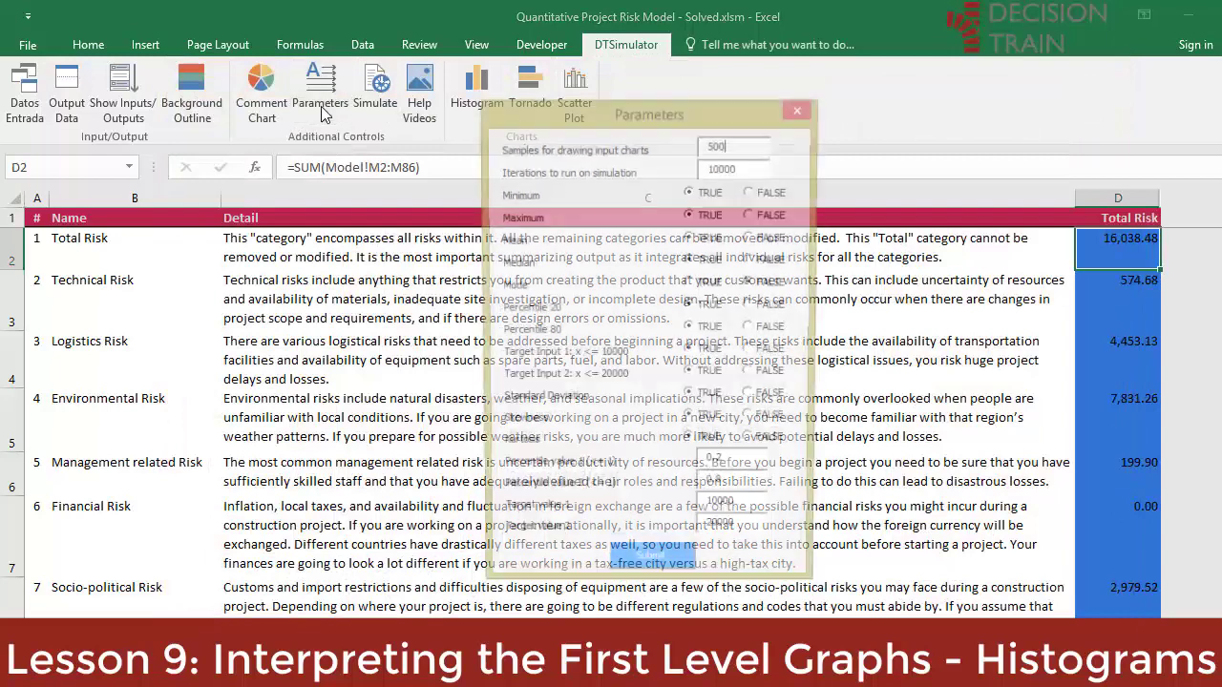
pyautogui.press('BackSpace')
pyautogui.write('99')
pyautogui.click(679, 577)
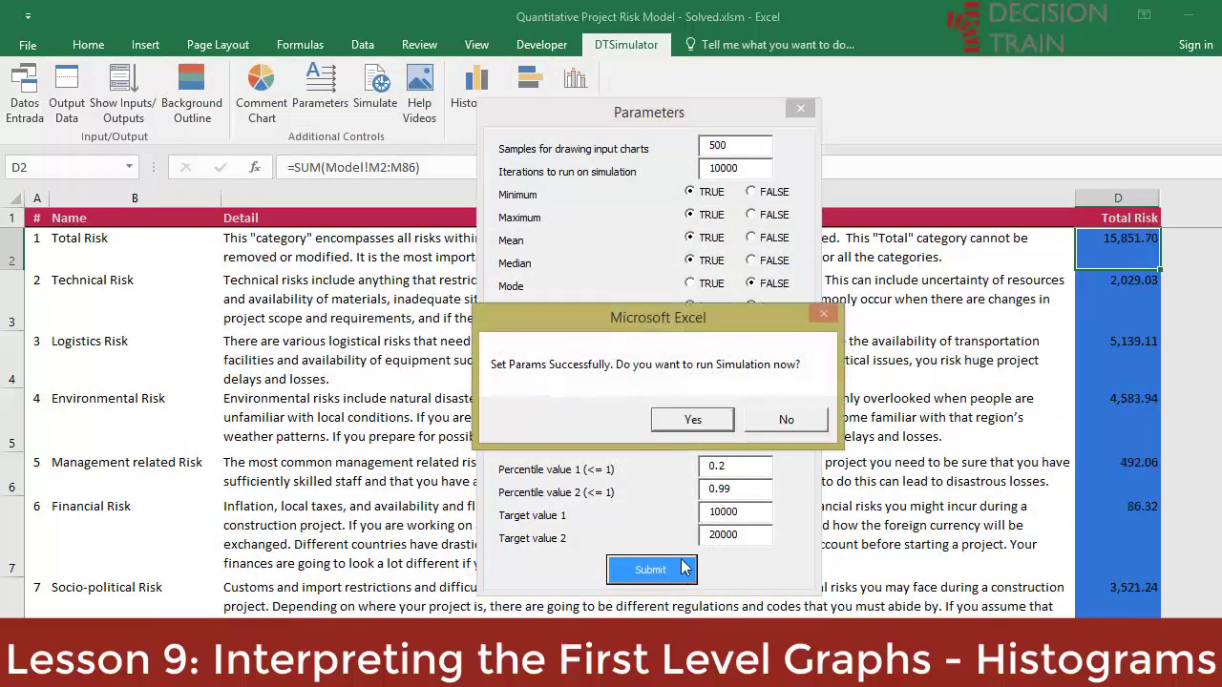
pyautogui.click(785, 417)
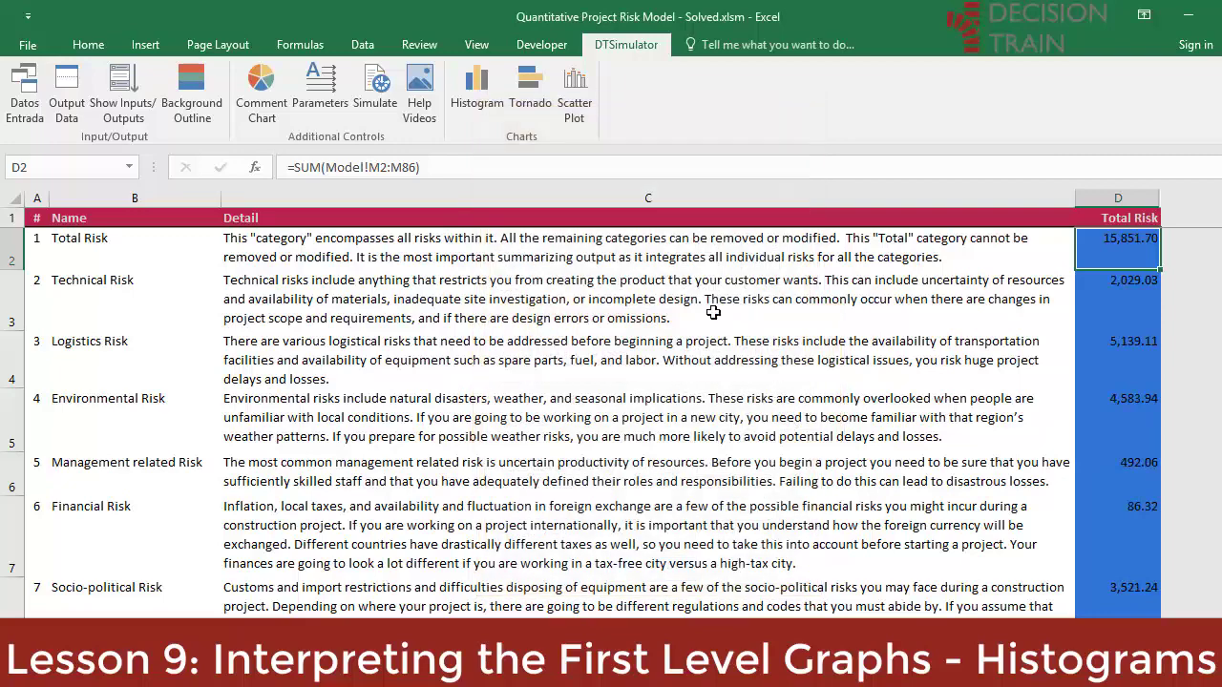
# - Regenerate the Total Risk histogram, check Percentile 99 at 25,774.02, then close it
pyautogui.click(478, 91)
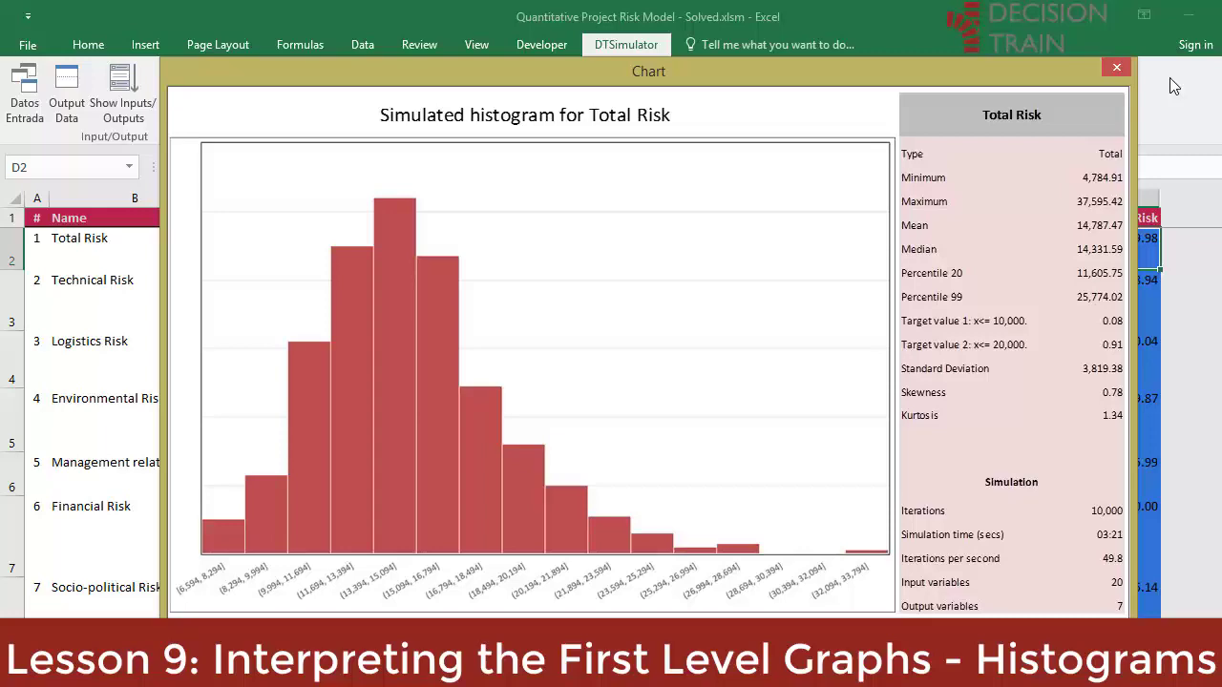
pyautogui.click(1118, 70)
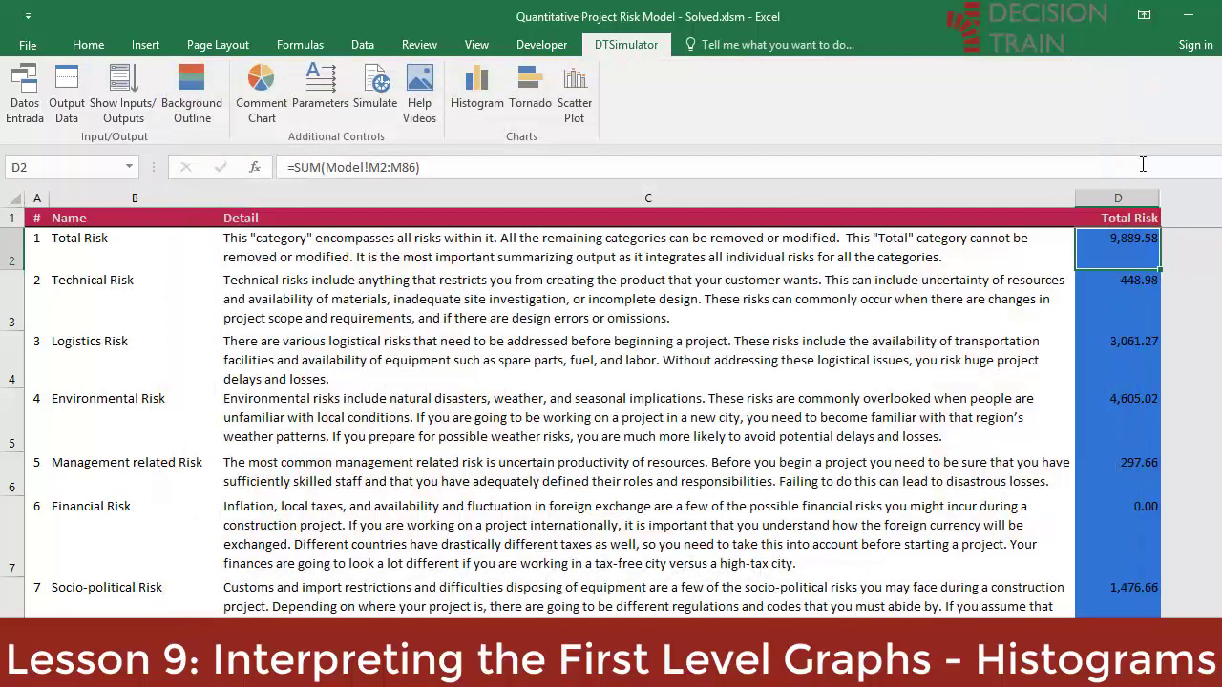
# - View and close the histograms for Technical (D3), Logistics (D4) and Environmental (D5) Risk
pyautogui.click(1113, 296)
pyautogui.click(457, 105)
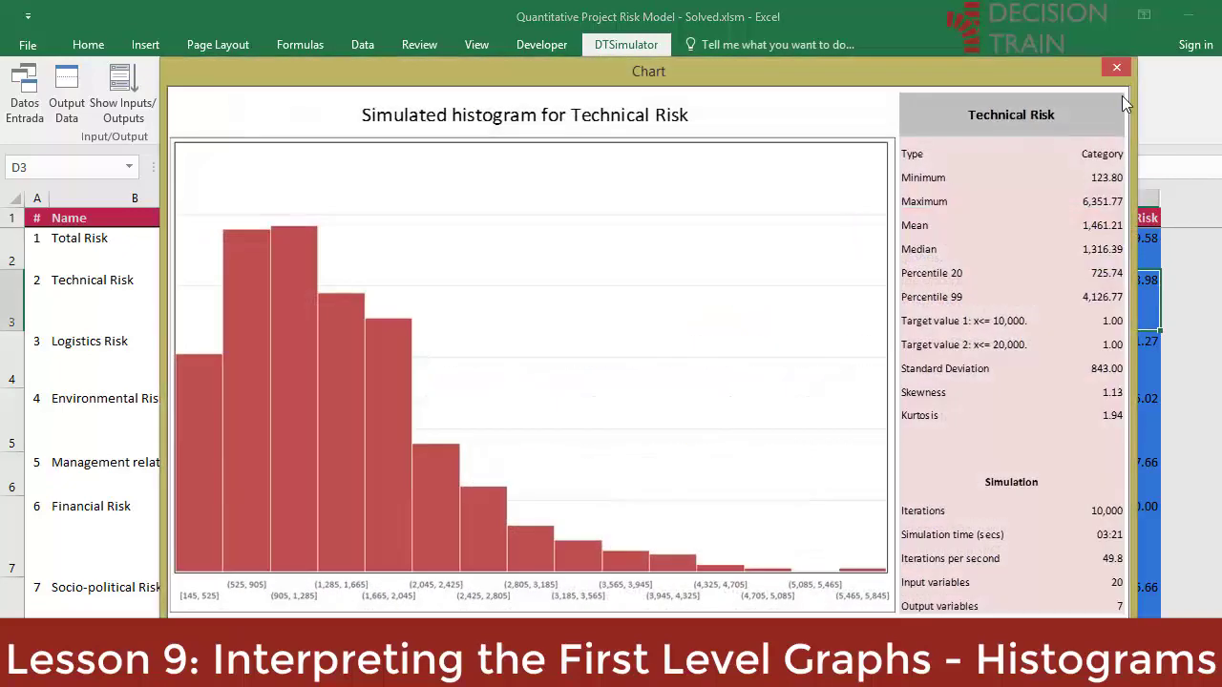
pyautogui.click(1116, 68)
pyautogui.click(1128, 356)
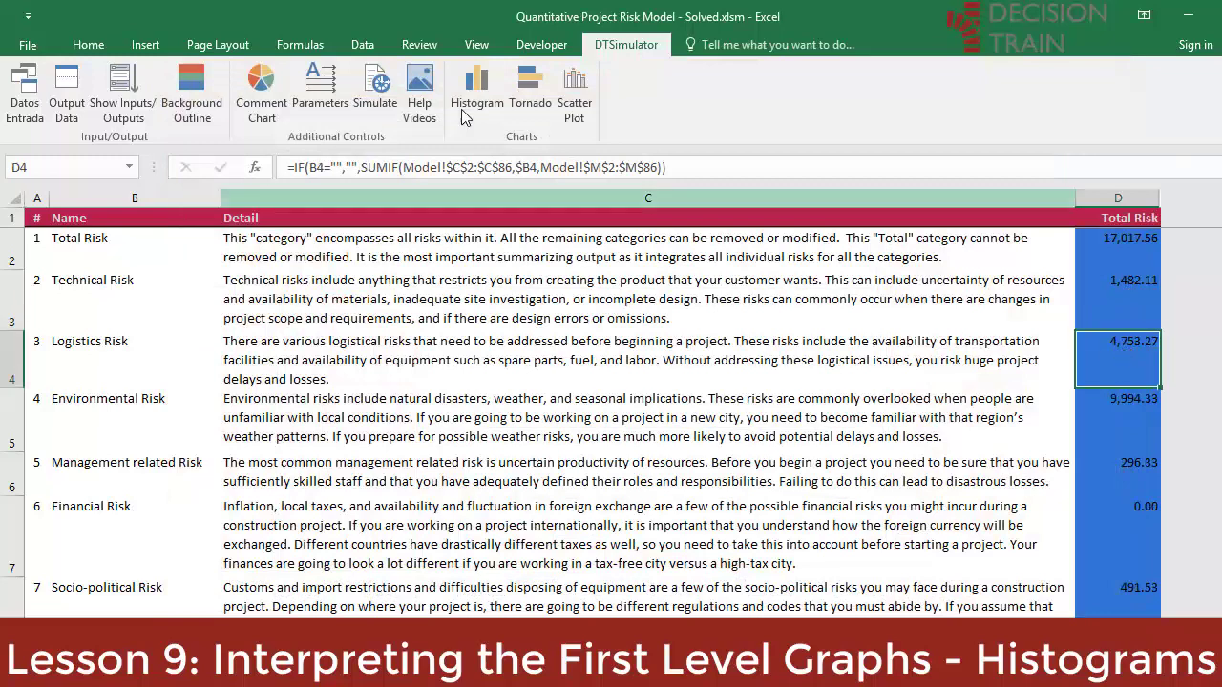
pyautogui.click(475, 105)
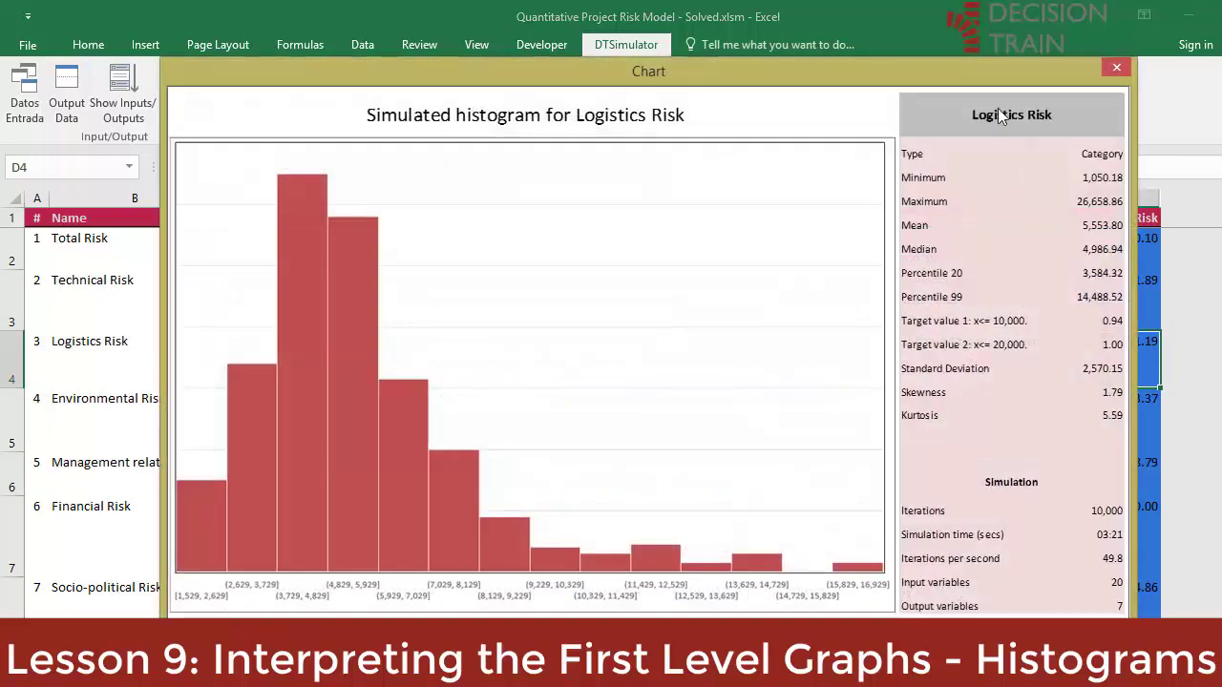
pyautogui.click(1116, 68)
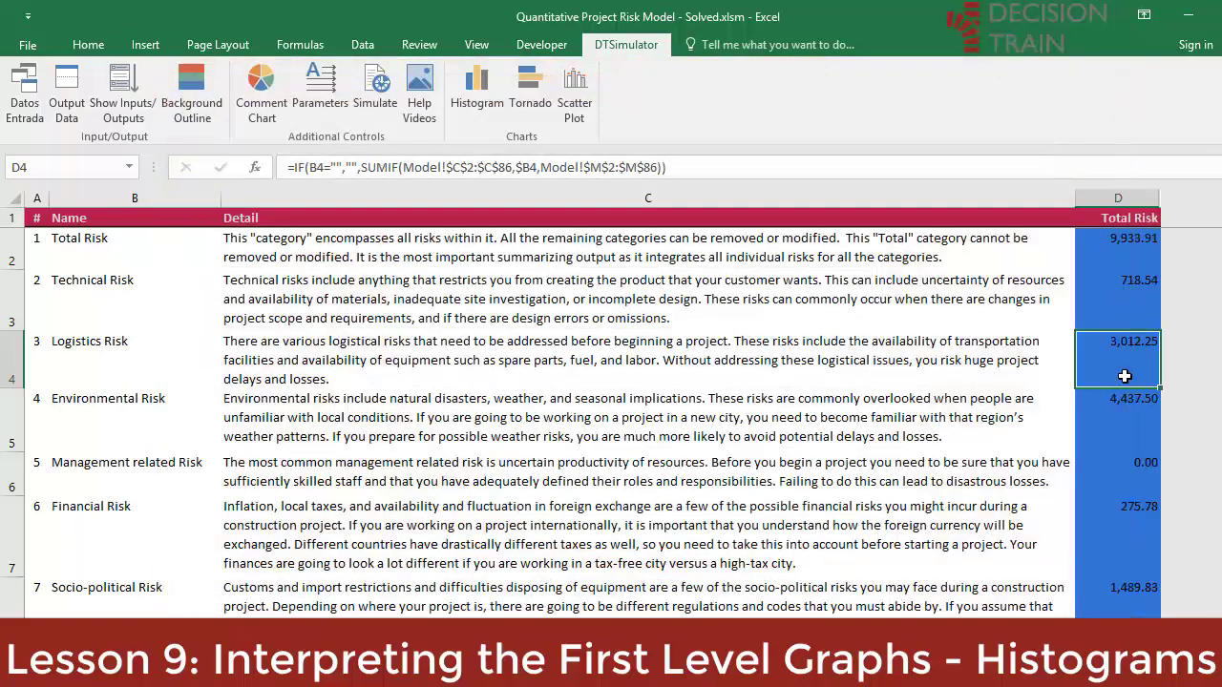
pyautogui.click(1129, 412)
pyautogui.click(476, 92)
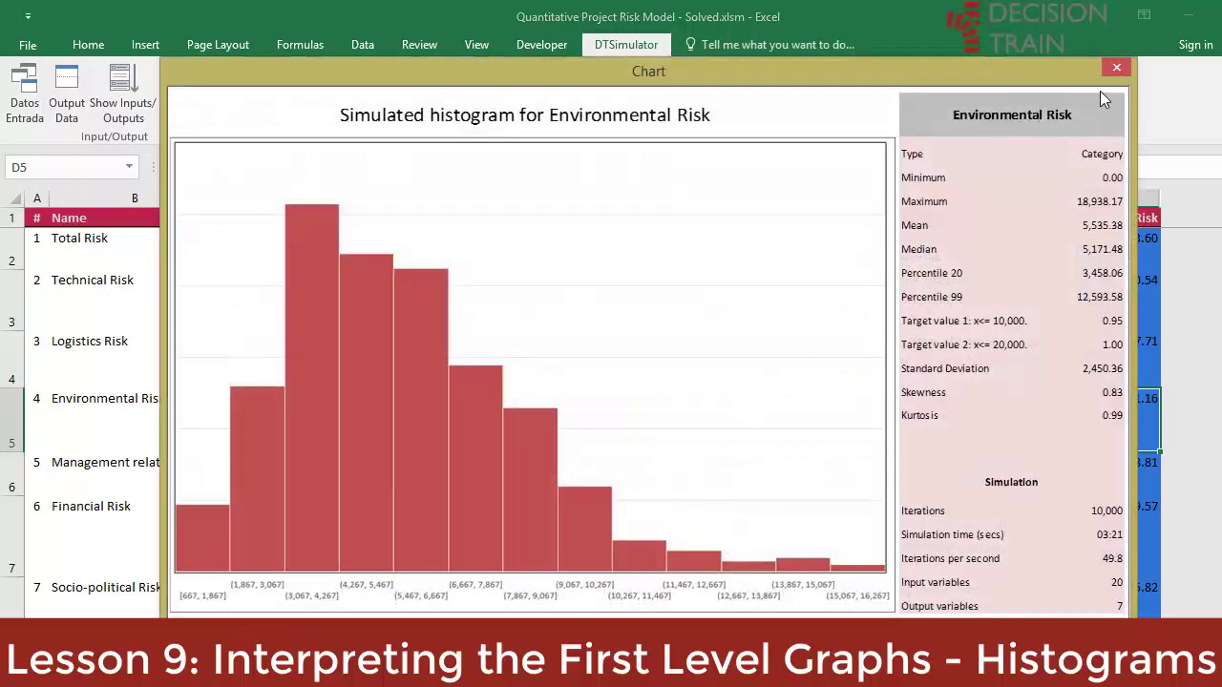
pyautogui.click(1116, 69)
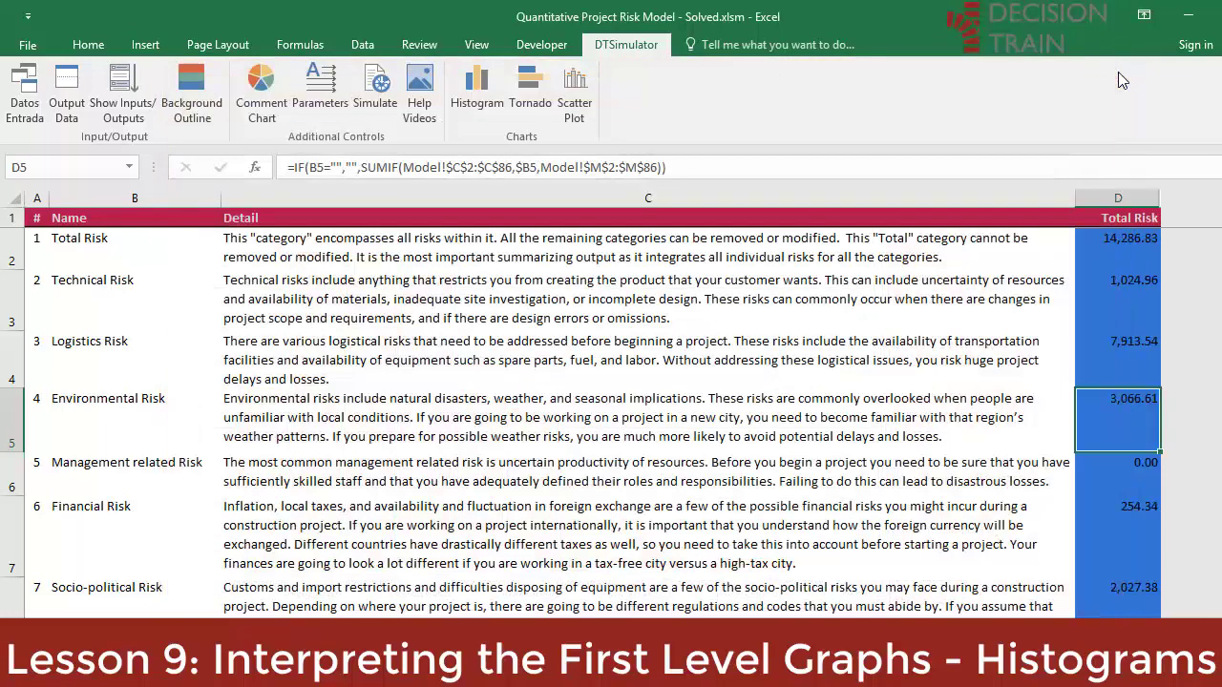
# - View Financial (D7) and Management related (D6) Risk histograms, then go to the Model sheet
pyautogui.click(1125, 520)
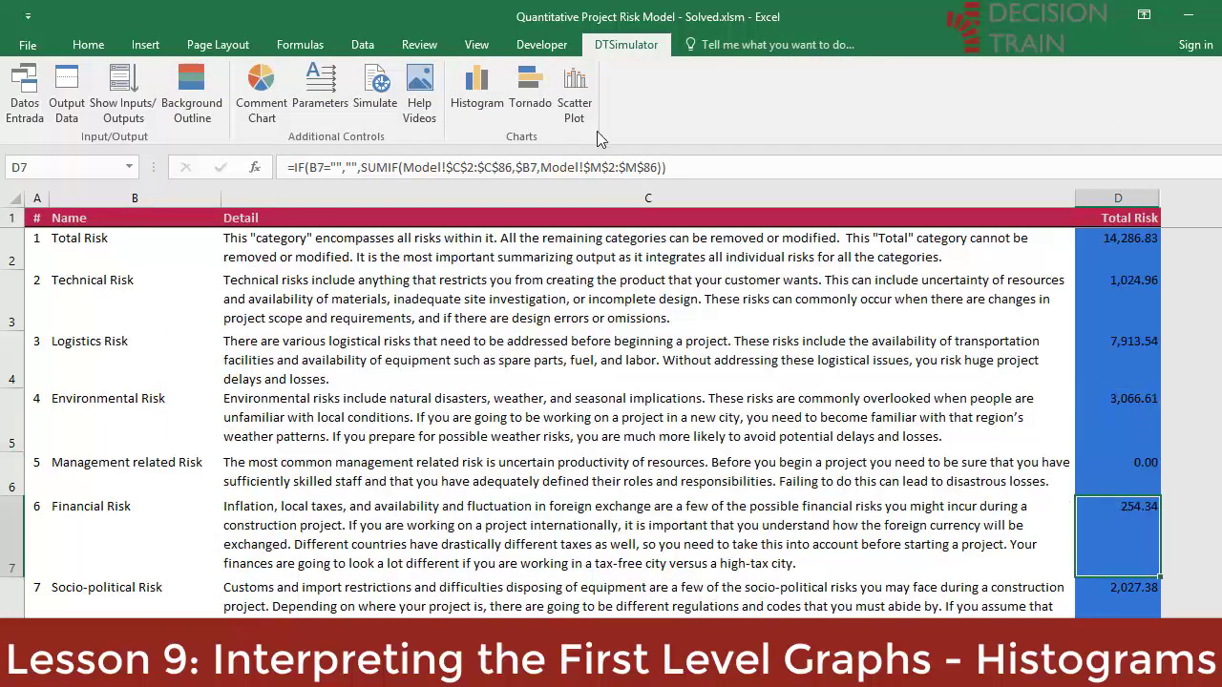
pyautogui.click(477, 92)
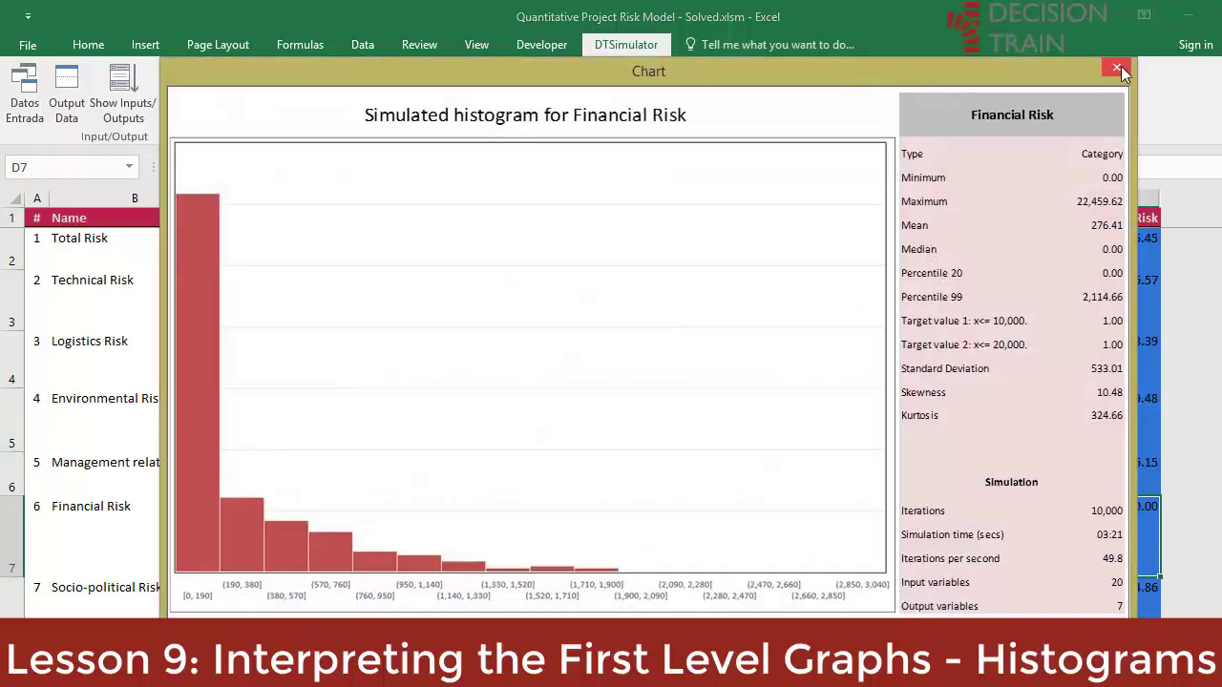
pyautogui.click(1119, 67)
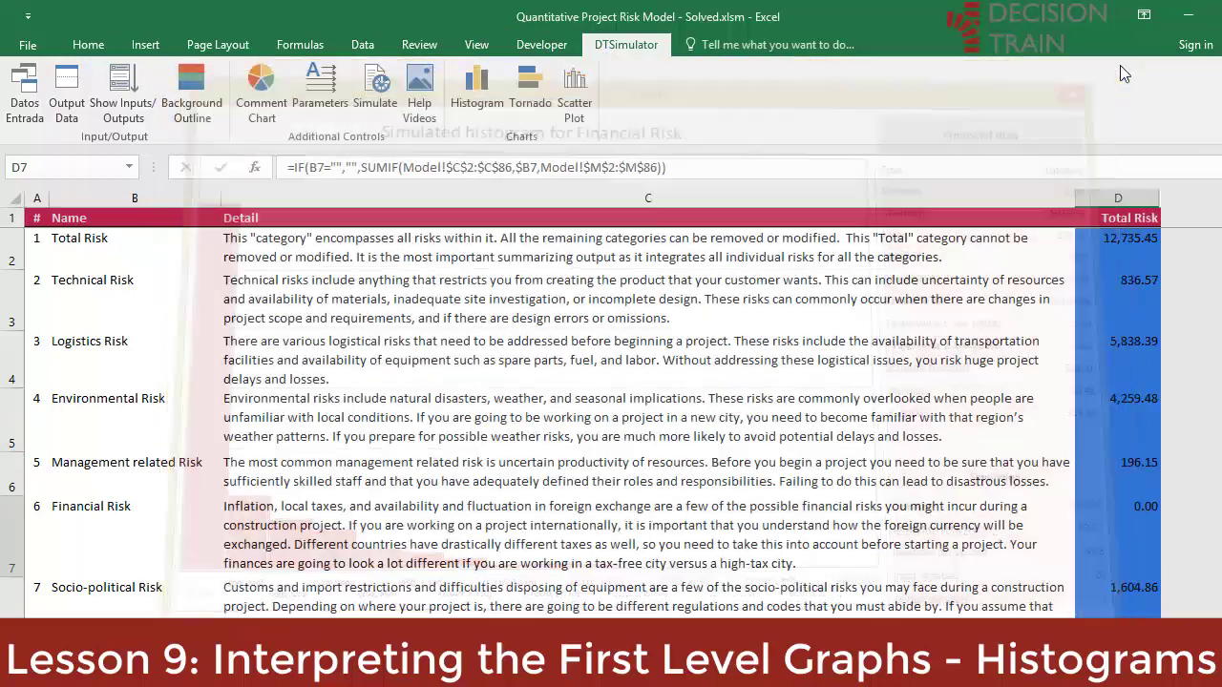
pyautogui.click(1132, 469)
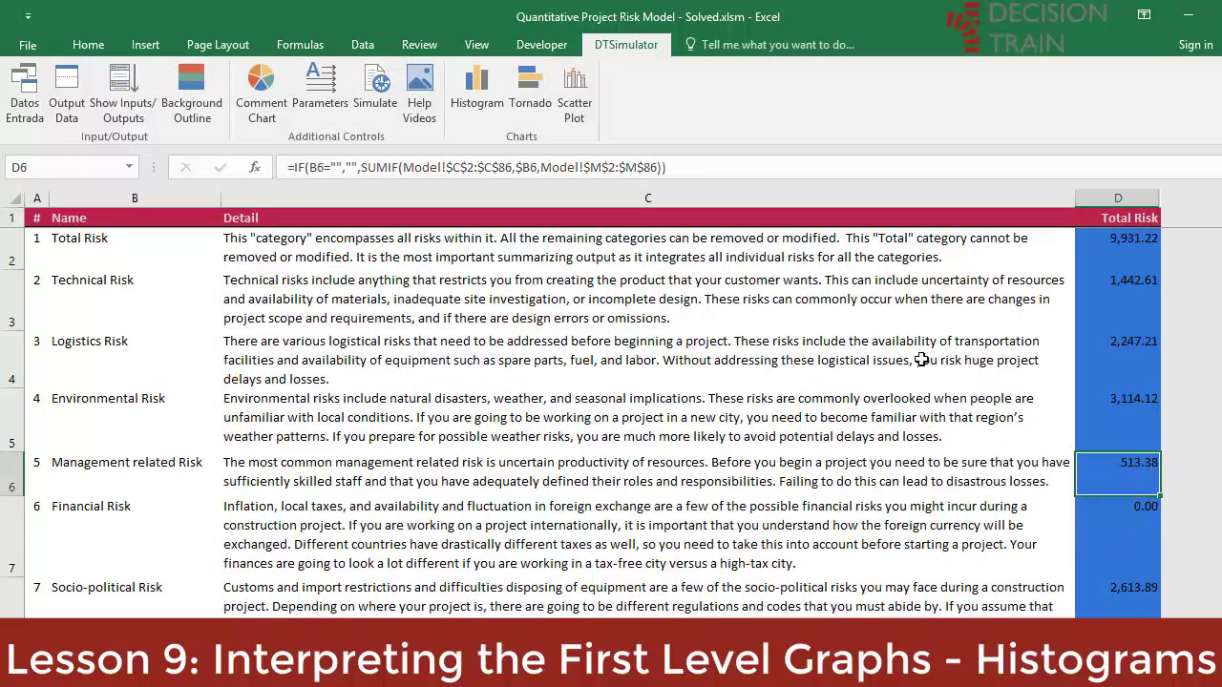
pyautogui.click(477, 96)
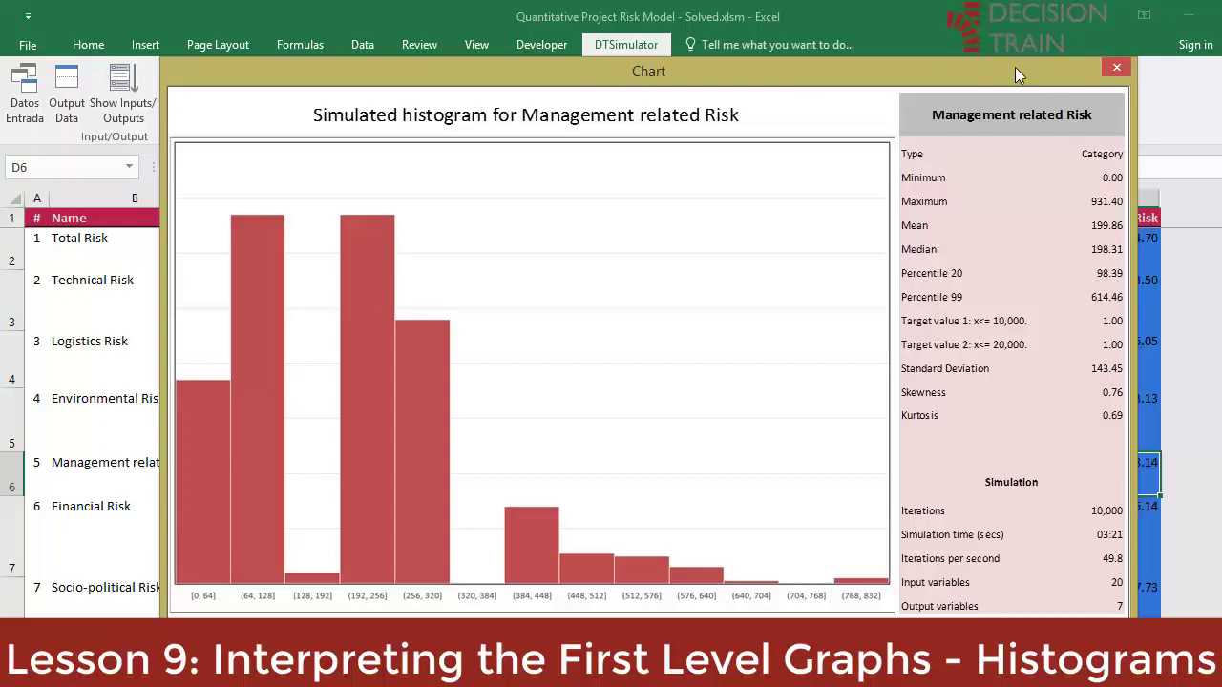
pyautogui.click(1114, 72)
pyautogui.hotkey('ctrl', 'pageup')
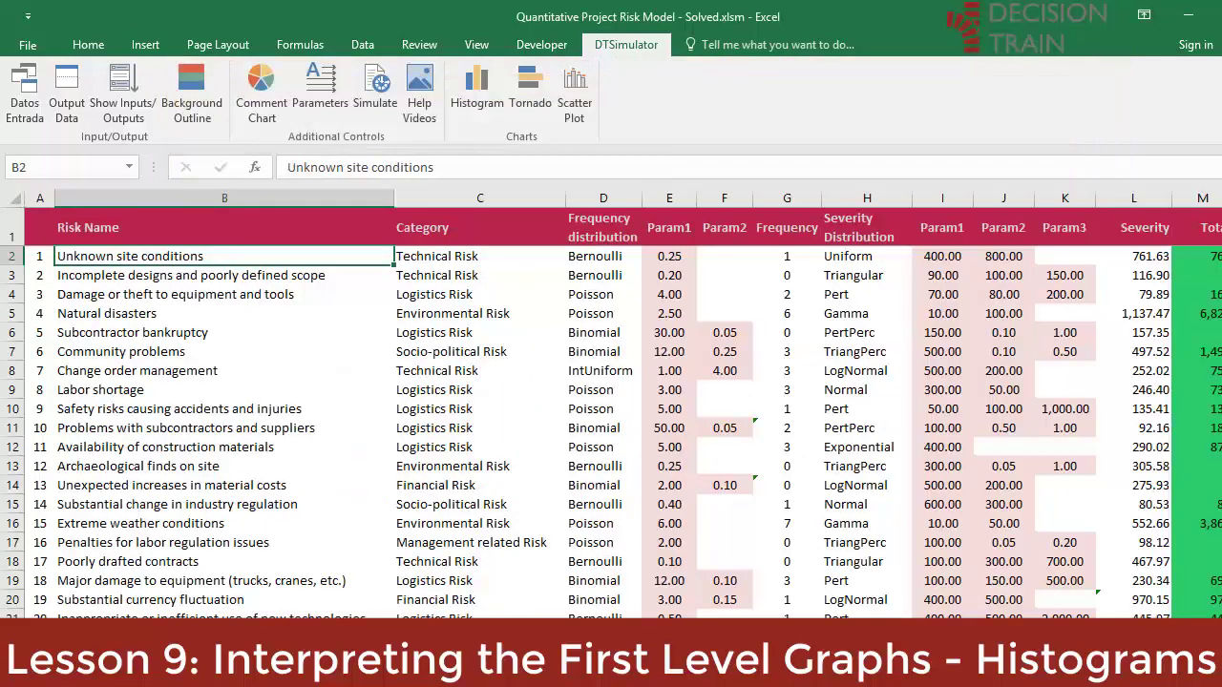
# - View and close histograms for Penalties for labor regulation issues (M17) and Community problems (M7)
pyautogui.click(137, 543)
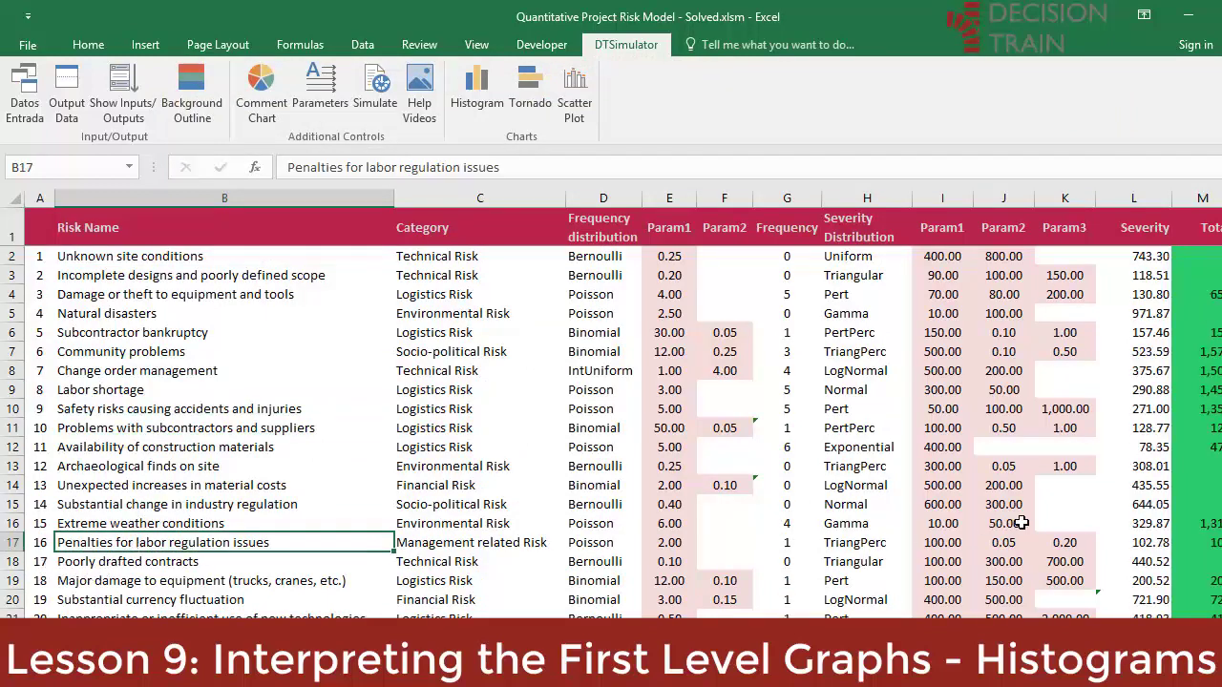
pyautogui.click(1210, 545)
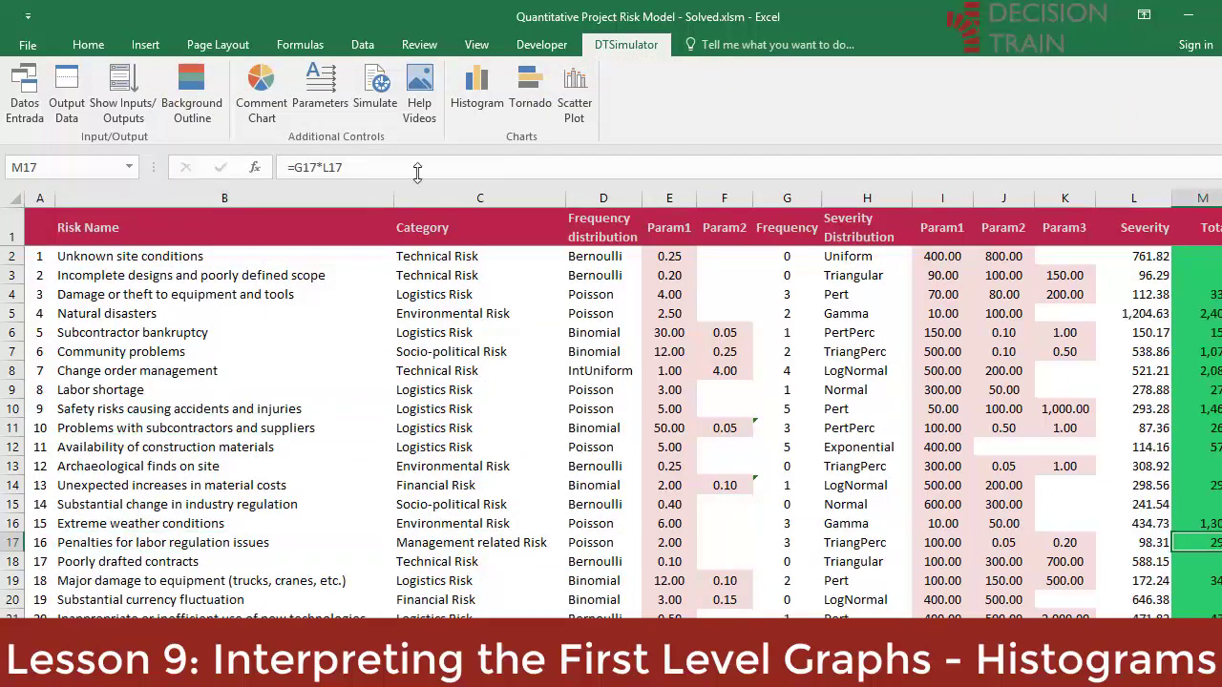
pyautogui.click(471, 96)
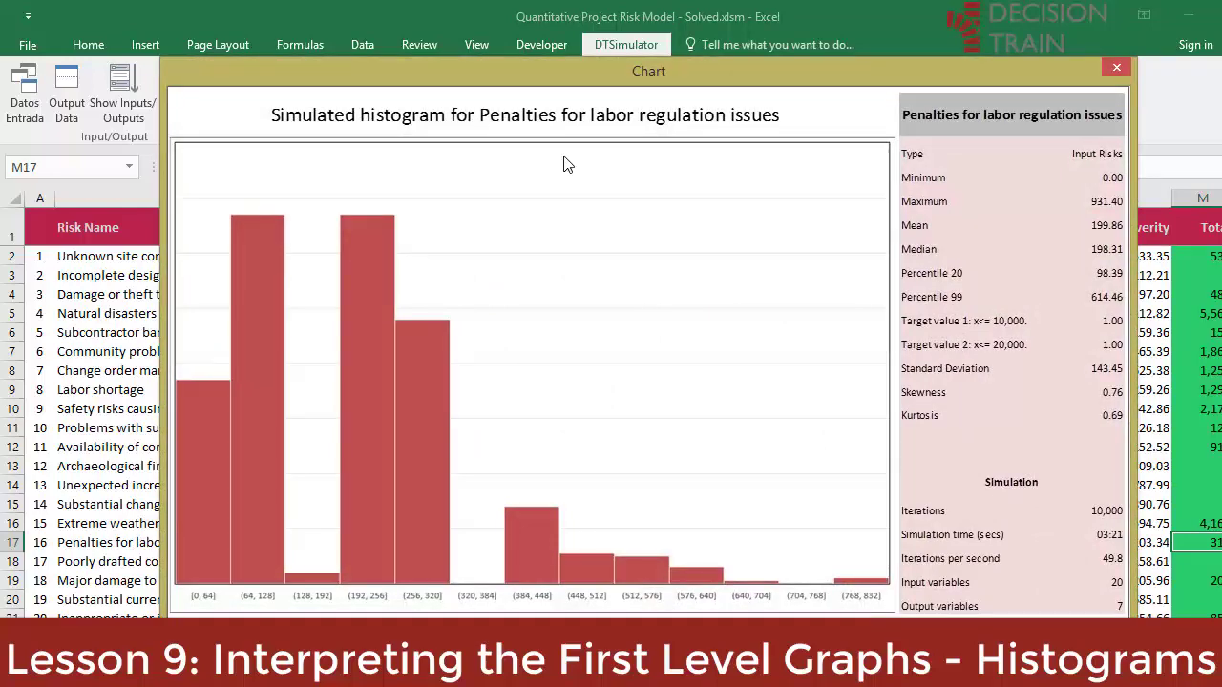
pyautogui.click(1115, 67)
pyautogui.click(1201, 352)
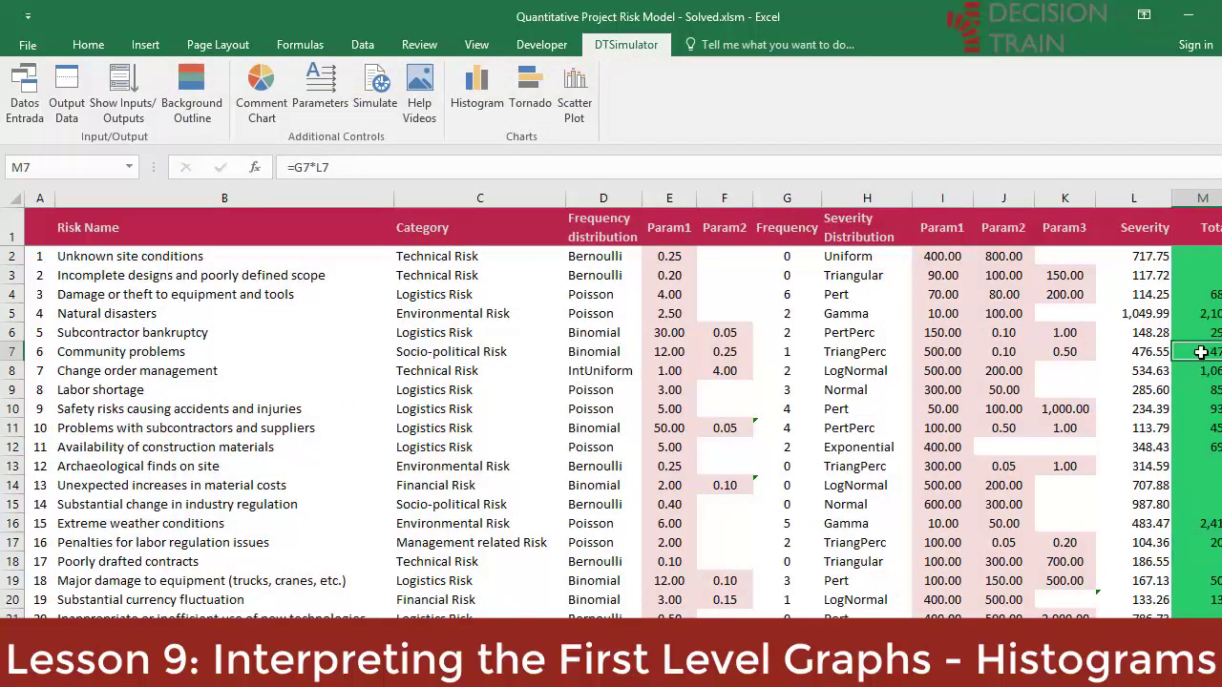
pyautogui.click(477, 91)
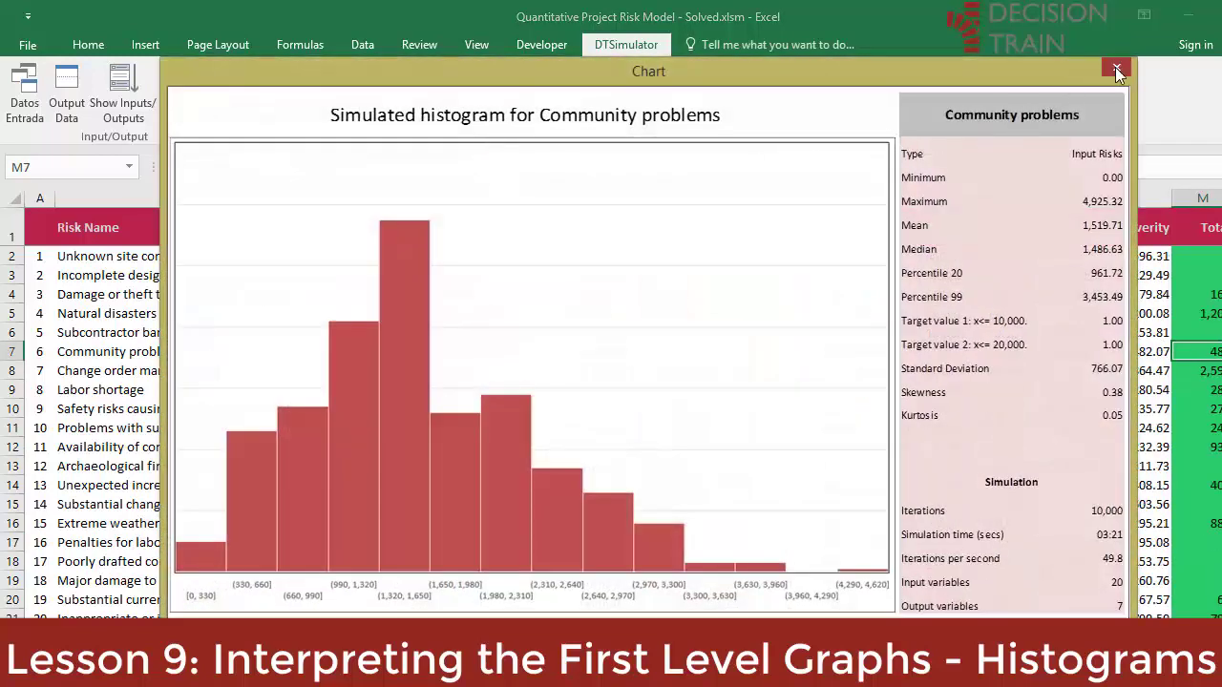
pyautogui.click(1116, 69)
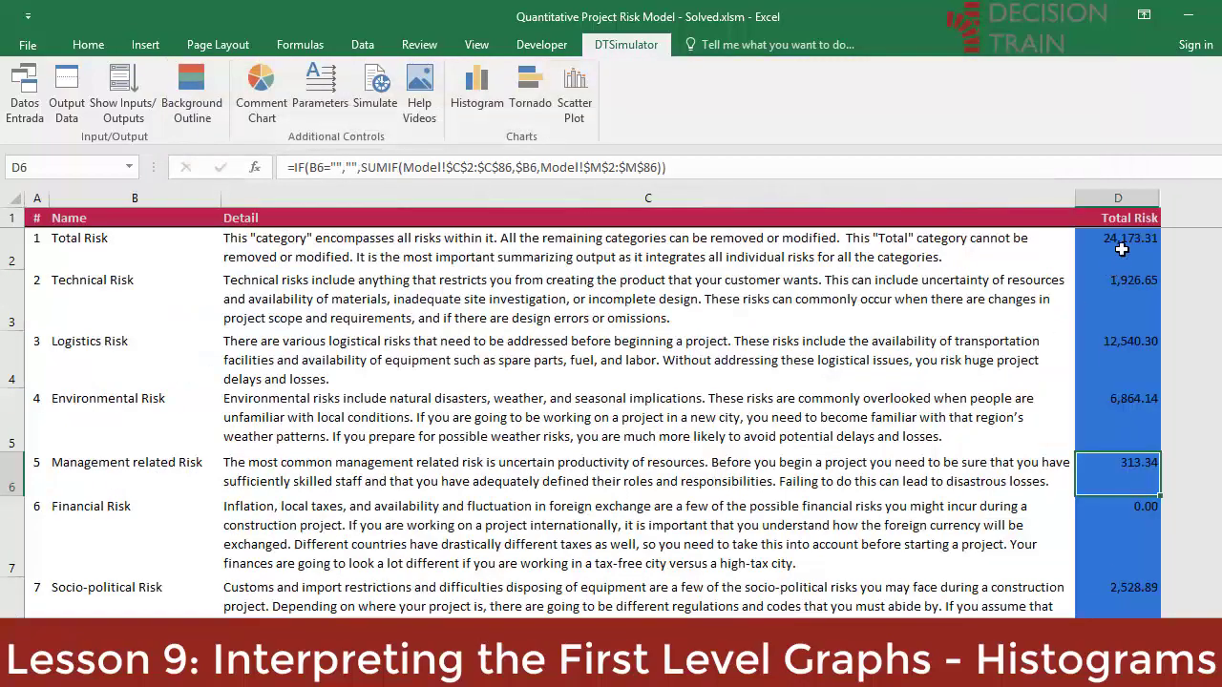
# - View and close the Total Risk (D2) and Logistics Risk (D4) histograms again
pyautogui.click(1119, 250)
pyautogui.click(490, 99)
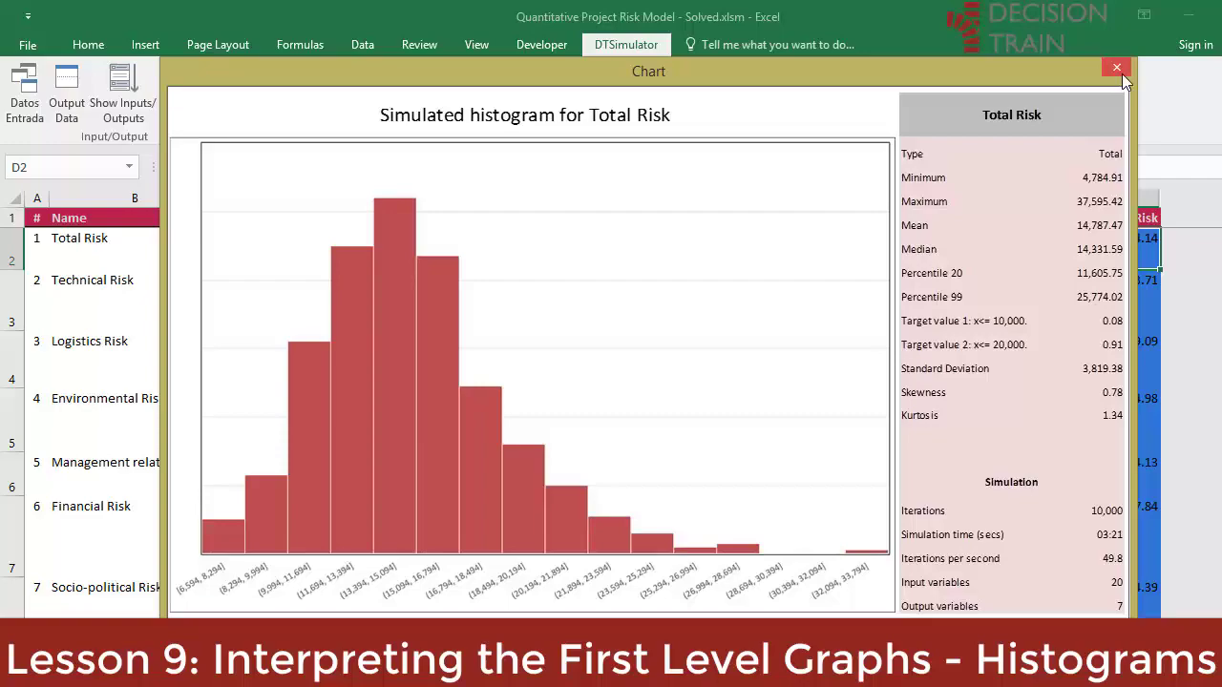
pyautogui.click(1116, 67)
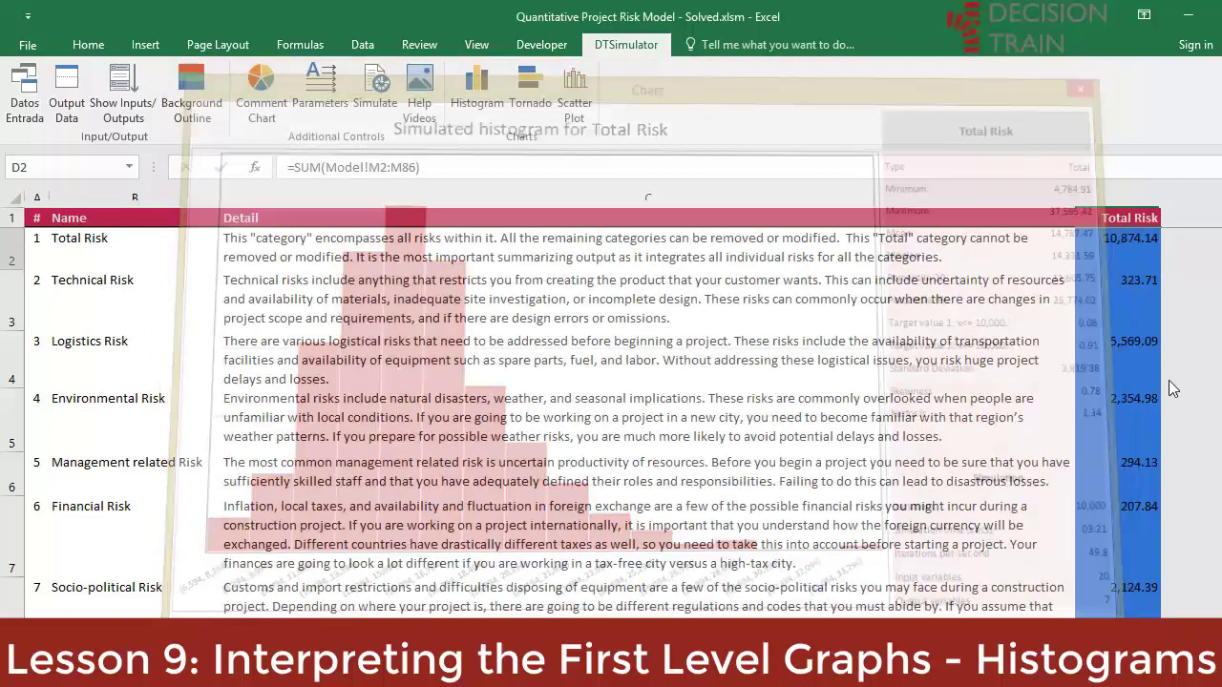
pyautogui.click(1132, 336)
pyautogui.click(476, 95)
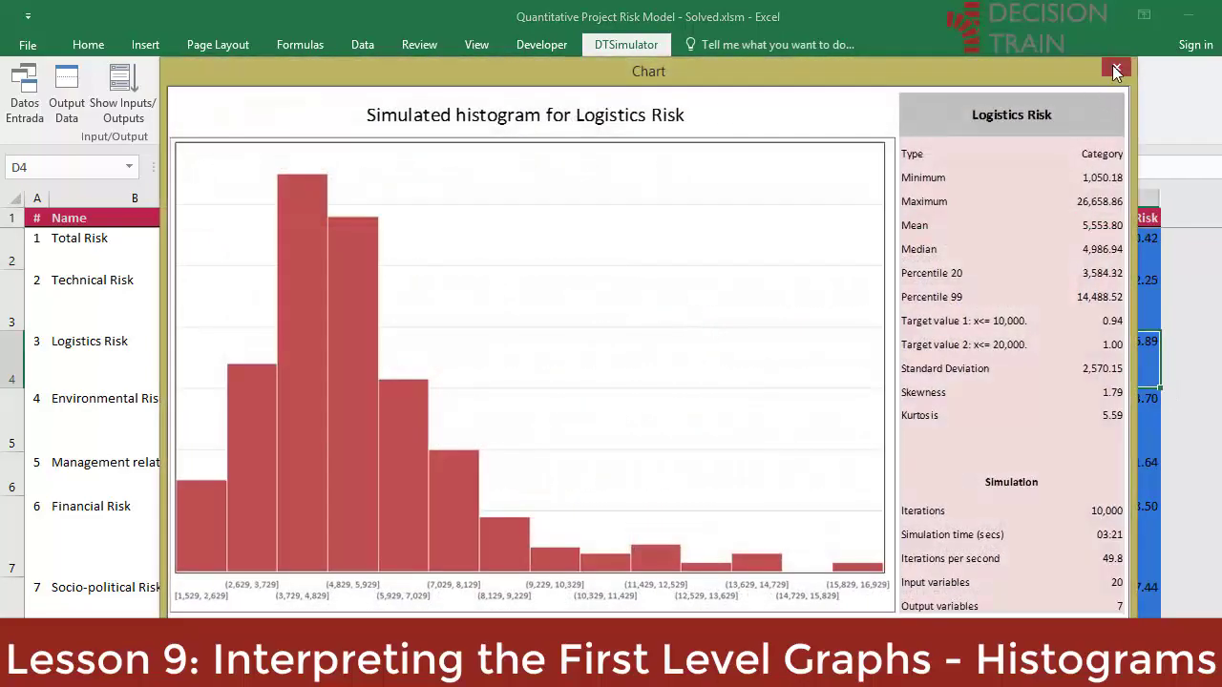
pyautogui.click(1117, 72)
# - On the Model sheet, generate the histogram for Safety risks causing accidents and injuries (M10)
pyautogui.hotkey('ctrl', 'pagedown')
pyautogui.click(1201, 408)
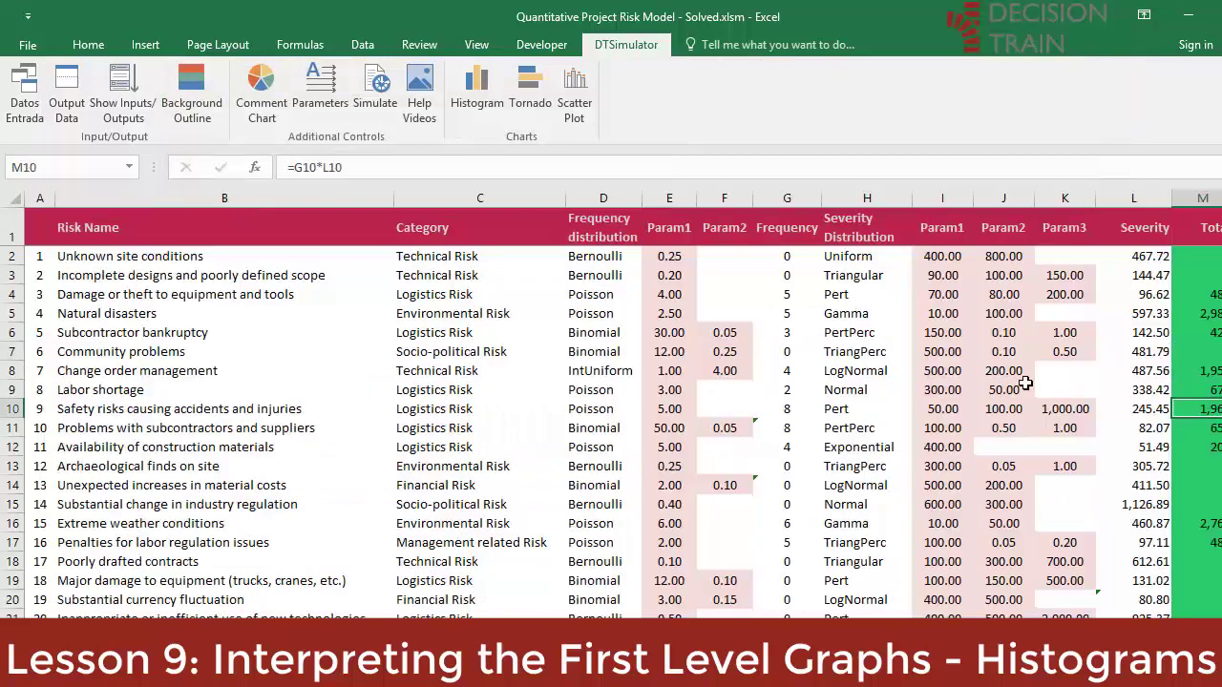
pyautogui.click(494, 112)
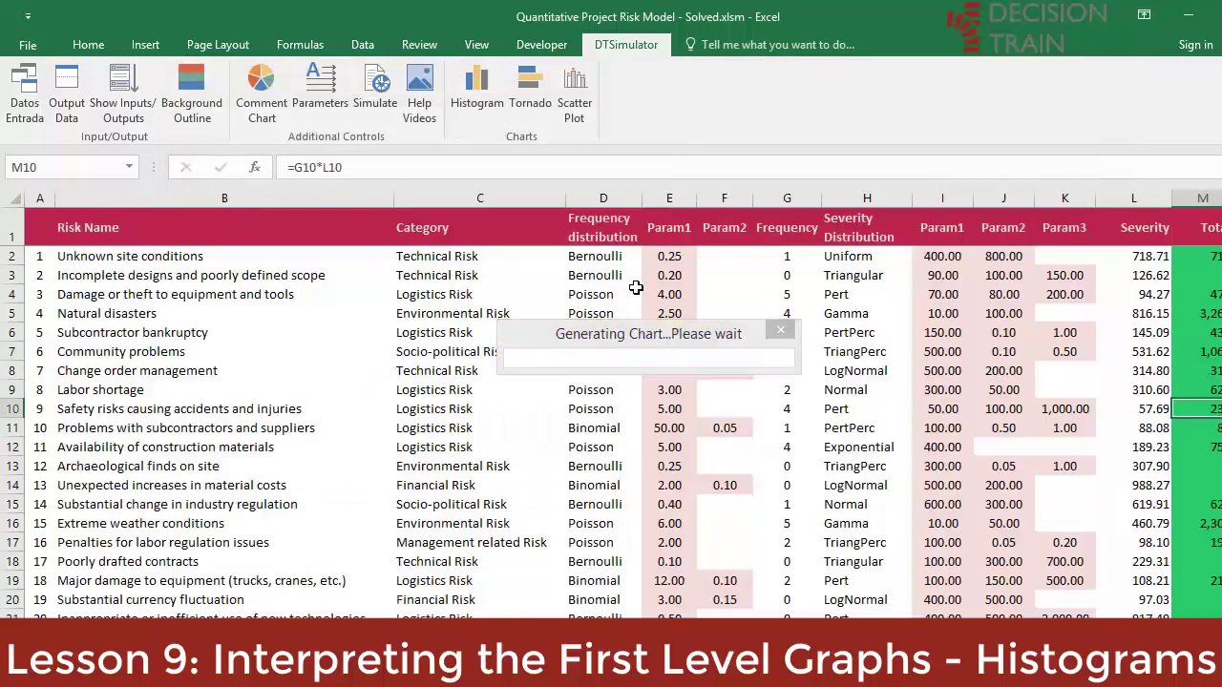